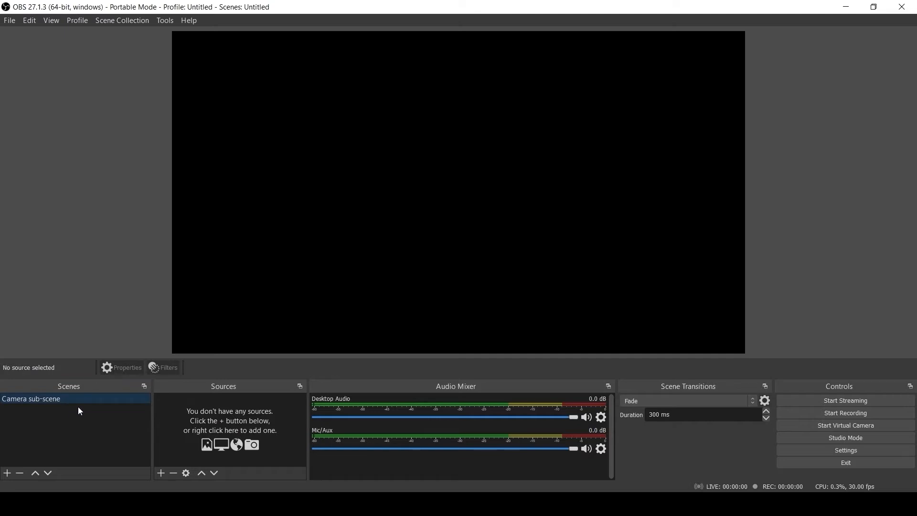
Add a new Video Capture Device source to the Camera sub-scene, using the Game Capture HD60 Pro device
{"action": "left_click", "coordinate": [161, 474]}
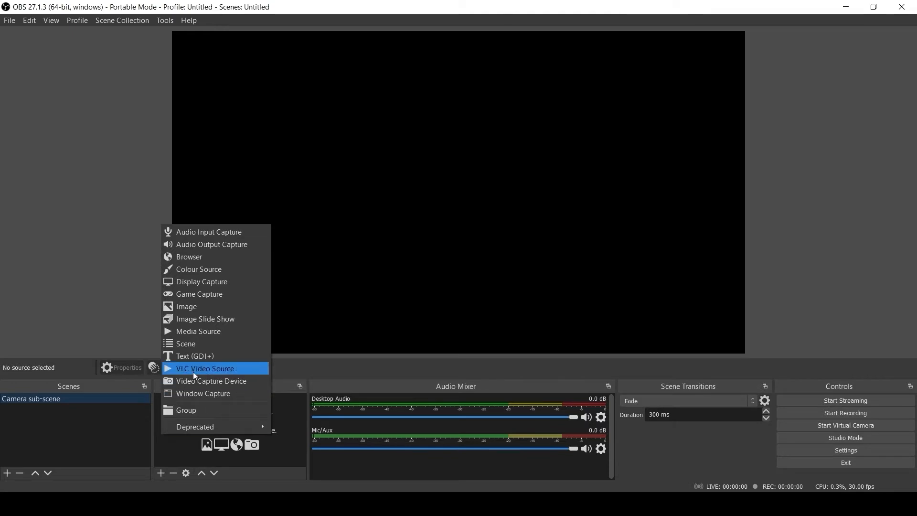
{"action": "left_click", "coordinate": [221, 382]}
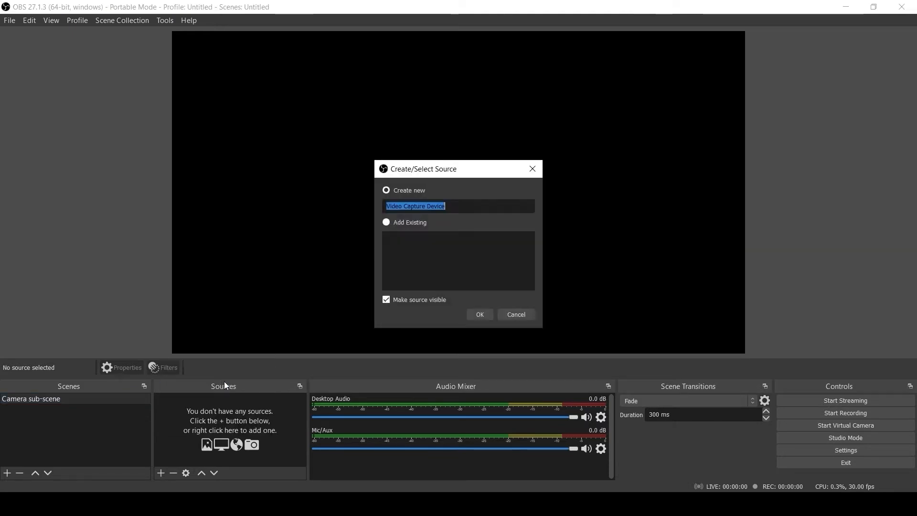
{"action": "left_click", "coordinate": [480, 313]}
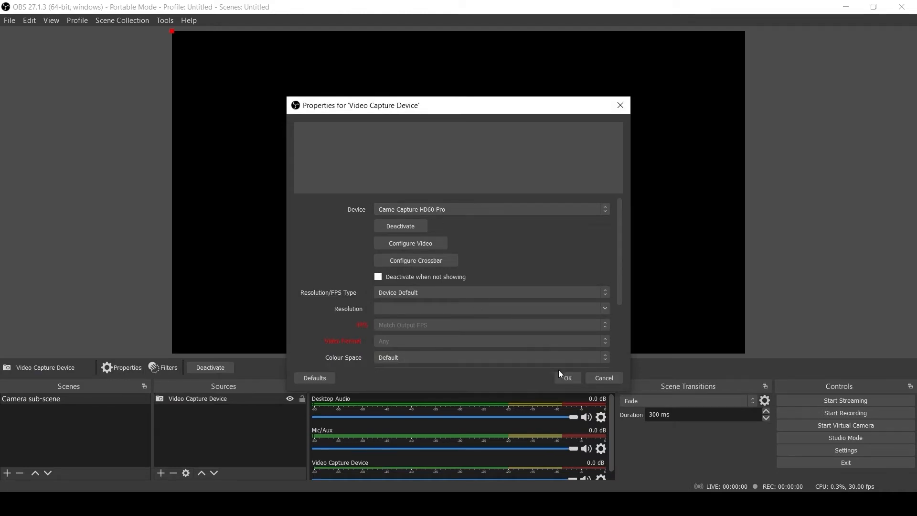
{"action": "left_click", "coordinate": [568, 379]}
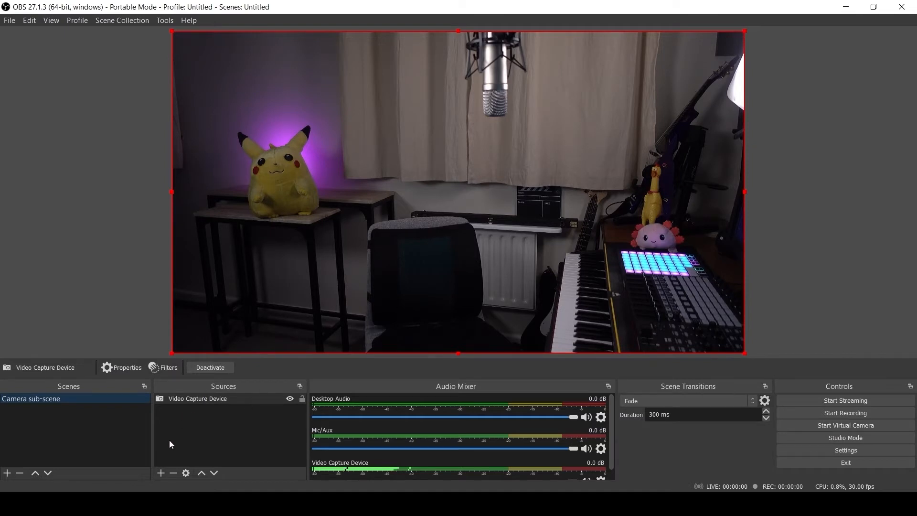
Add a new Image source above the camera that loads gaming_cam_frame.png from the Documents folder
{"action": "left_click", "coordinate": [162, 473]}
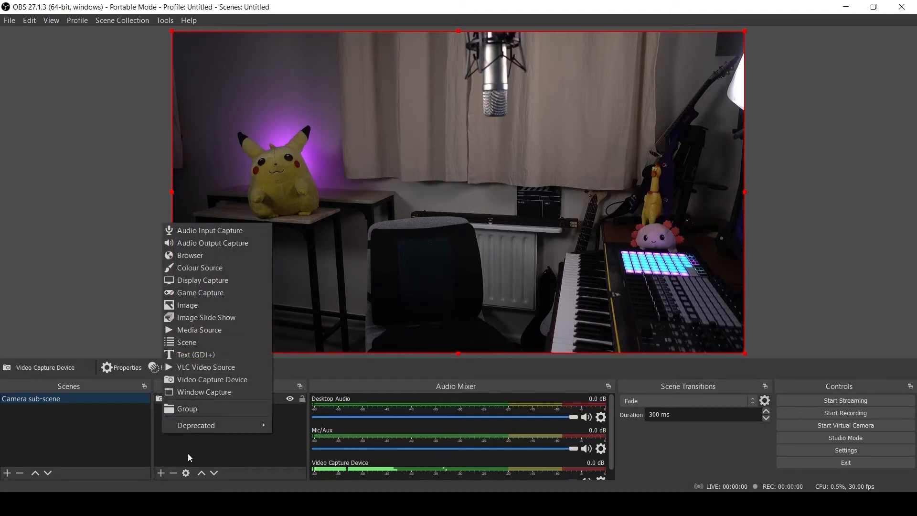
{"action": "left_click", "coordinate": [197, 306]}
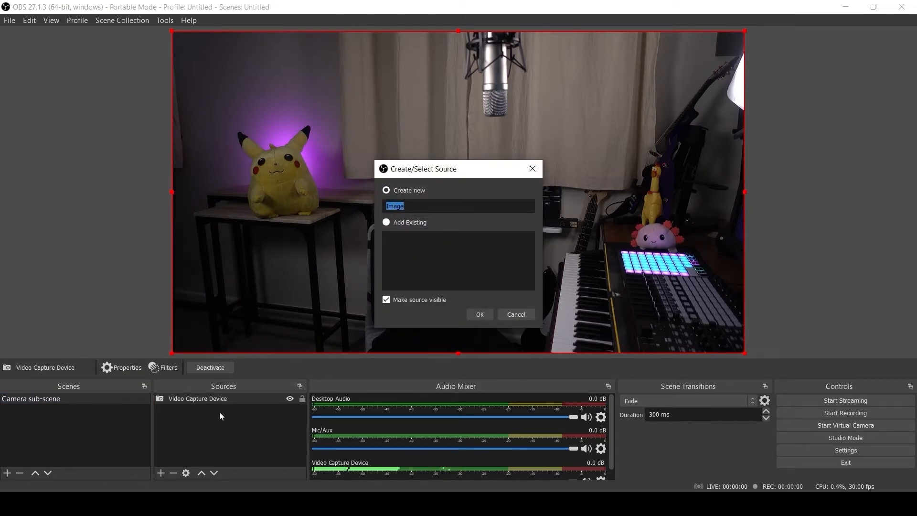
{"action": "left_click", "coordinate": [474, 315]}
{"action": "left_click", "coordinate": [596, 309]}
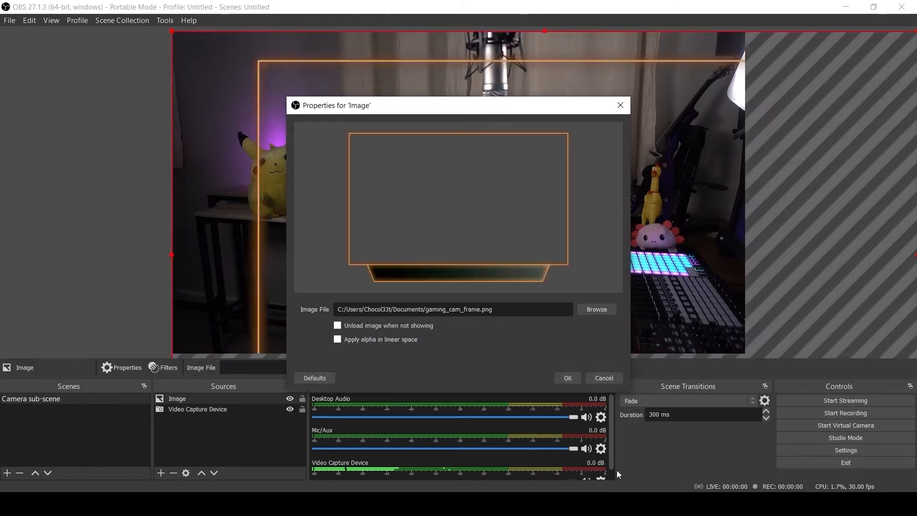
{"action": "left_click", "coordinate": [567, 378]}
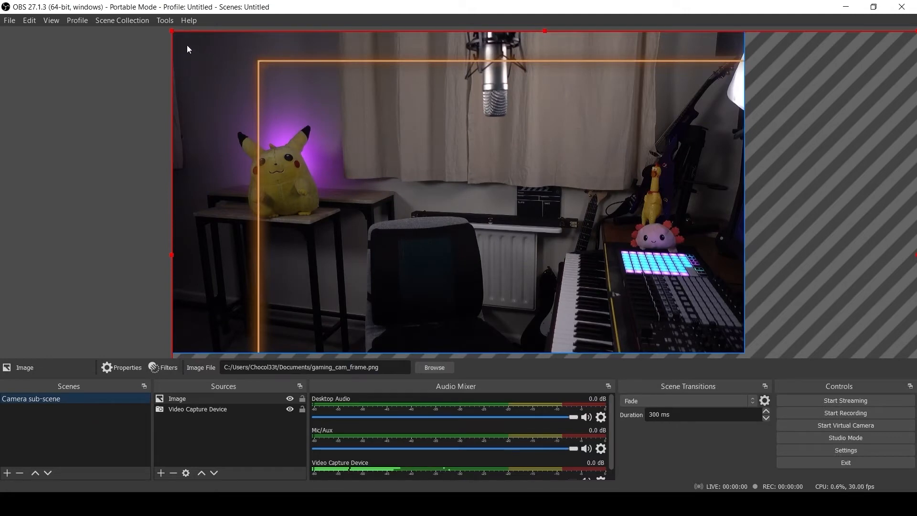
Scale down and reposition the frame image so its border and lower banner nearly fill the canvas height
{"action": "left_click_drag", "start_coordinate": [172, 32], "coordinate": [462, 239]}
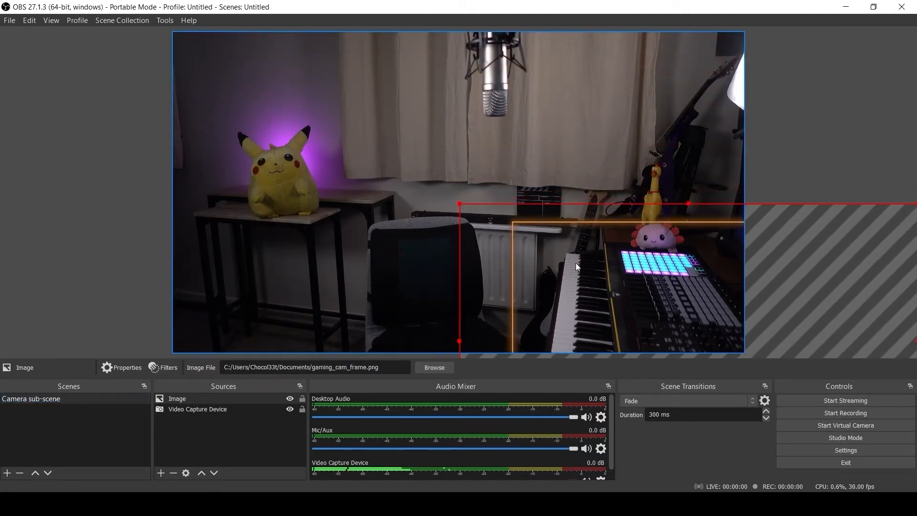
{"action": "left_click_drag", "start_coordinate": [575, 263], "coordinate": [274, 78]}
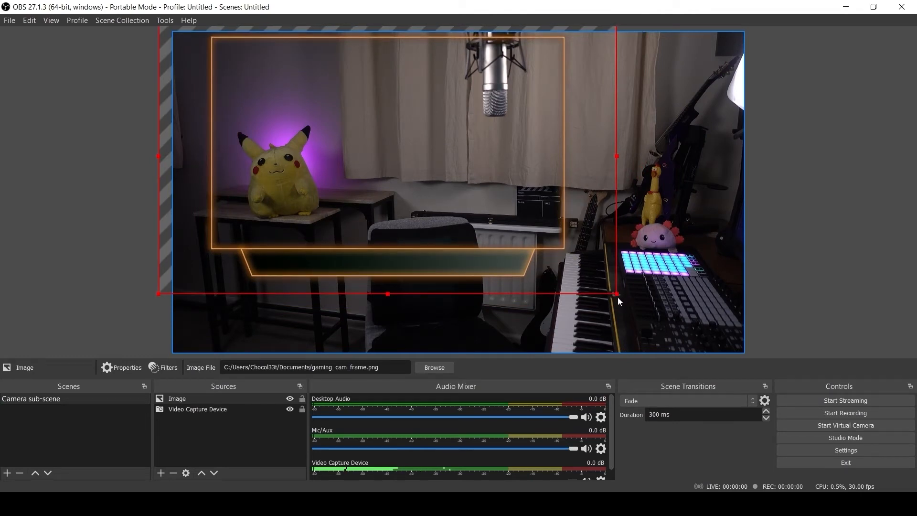
{"action": "left_click_drag", "start_coordinate": [616, 294], "coordinate": [731, 369]}
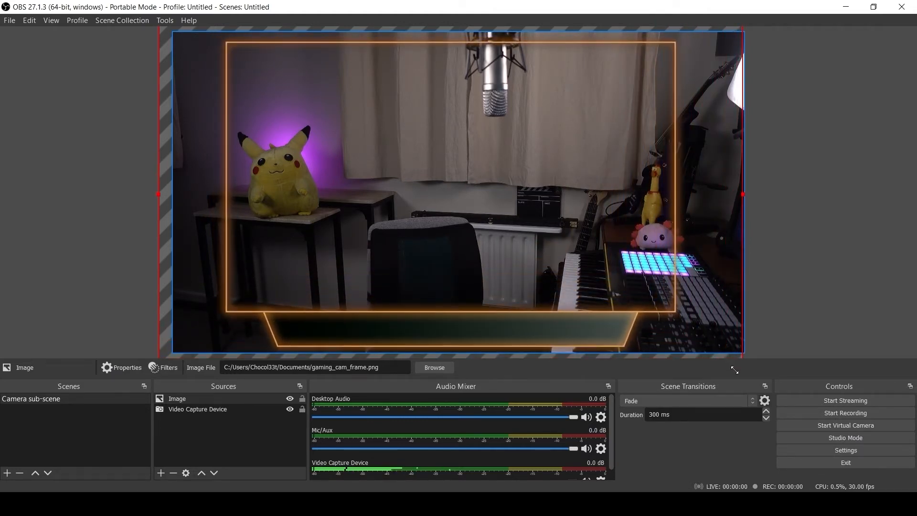
{"action": "left_click_drag", "start_coordinate": [486, 189], "coordinate": [475, 180]}
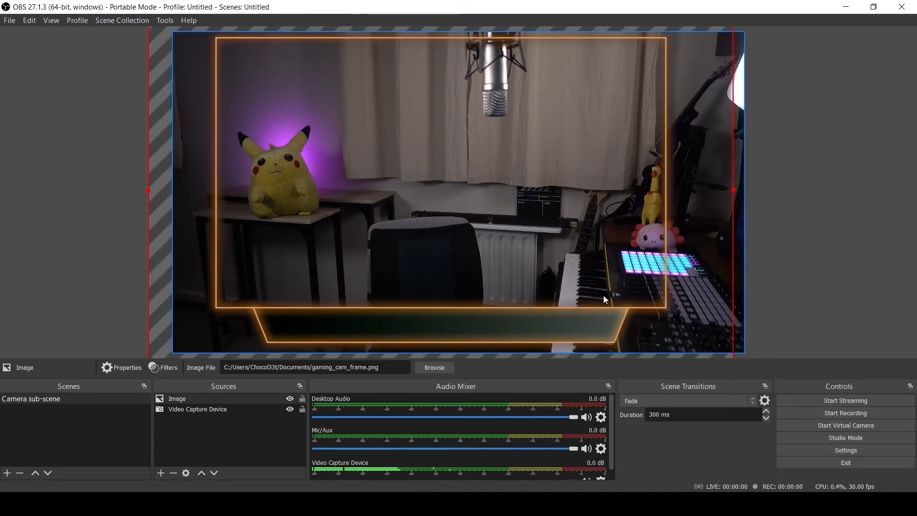
{"action": "left_click_drag", "start_coordinate": [564, 272], "coordinate": [531, 229]}
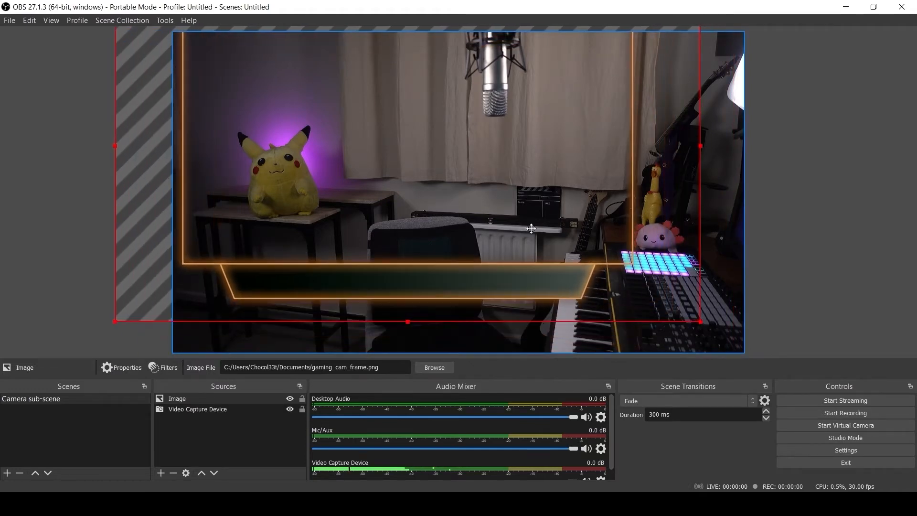
{"action": "left_click_drag", "start_coordinate": [700, 322], "coordinate": [644, 289]}
{"action": "left_click_drag", "start_coordinate": [501, 162], "coordinate": [529, 207]}
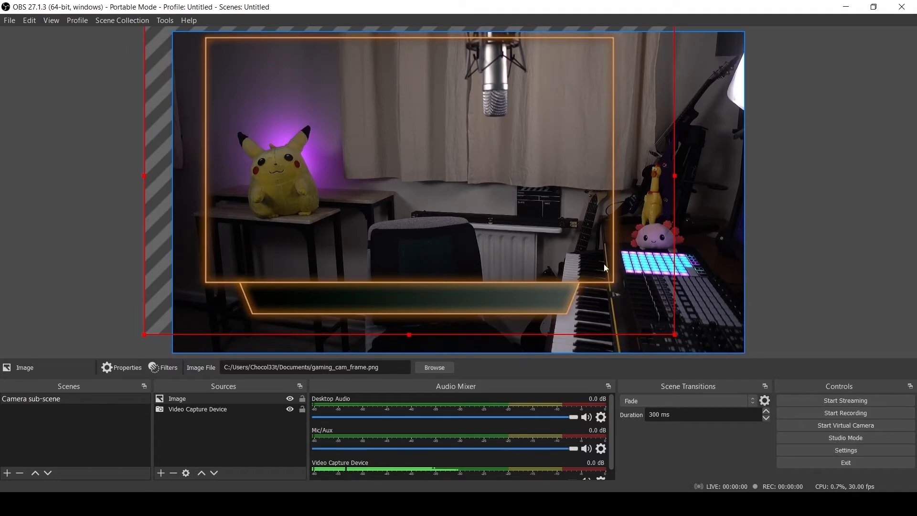
{"action": "left_click_drag", "start_coordinate": [675, 335], "coordinate": [731, 367]}
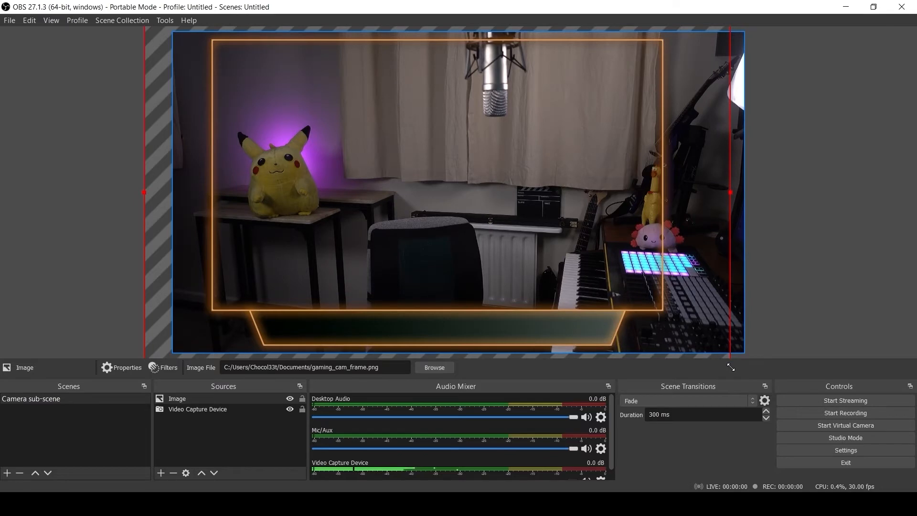
{"action": "left_click_drag", "start_coordinate": [481, 242], "coordinate": [485, 240]}
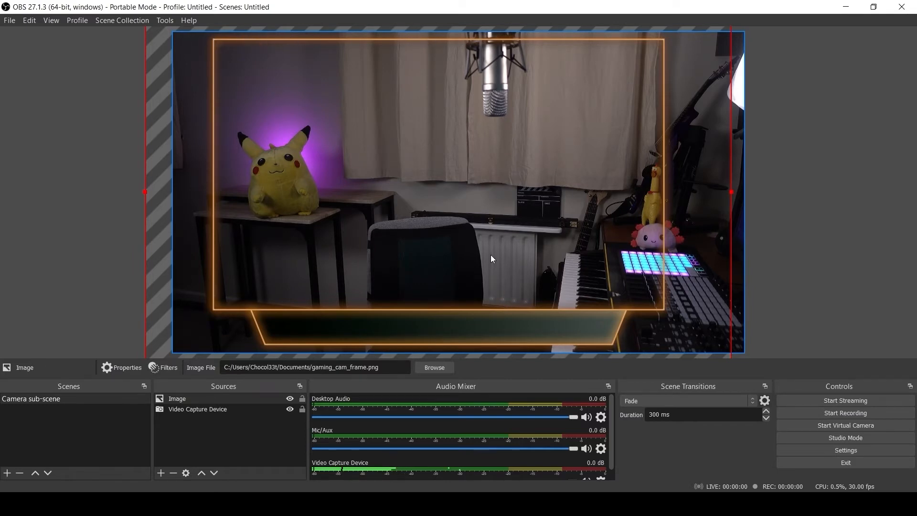
{"action": "left_click_drag", "start_coordinate": [500, 249], "coordinate": [502, 249]}
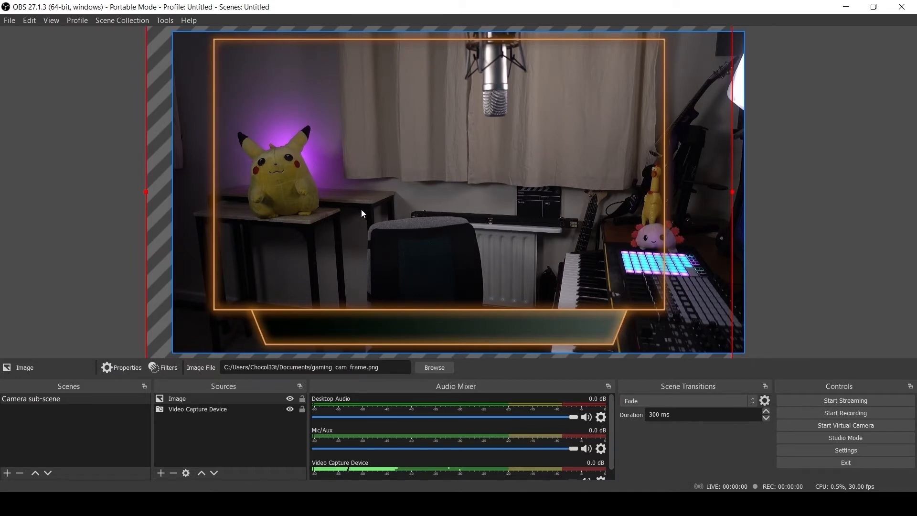
Centre the frame image horizontally on the canvas and lock the Image source
{"action": "right_click", "coordinate": [392, 209]}
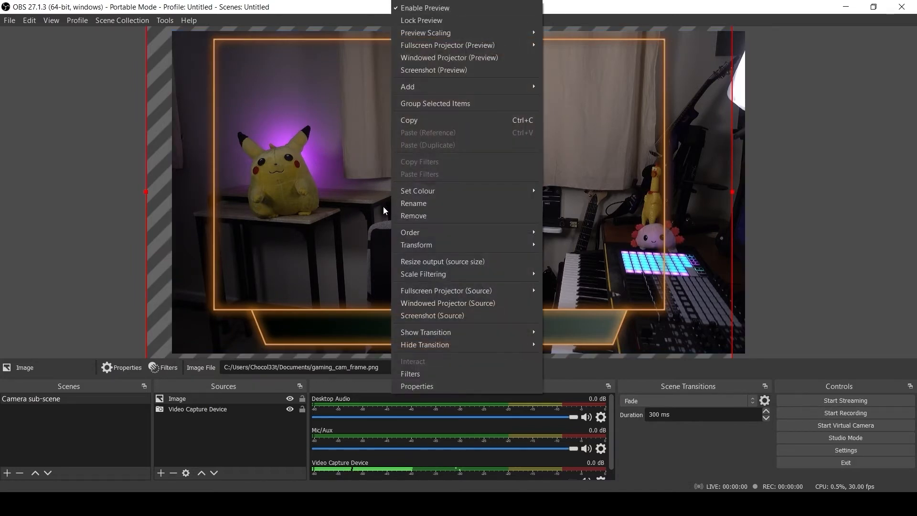
{"action": "mouse_move", "coordinate": [417, 252]}
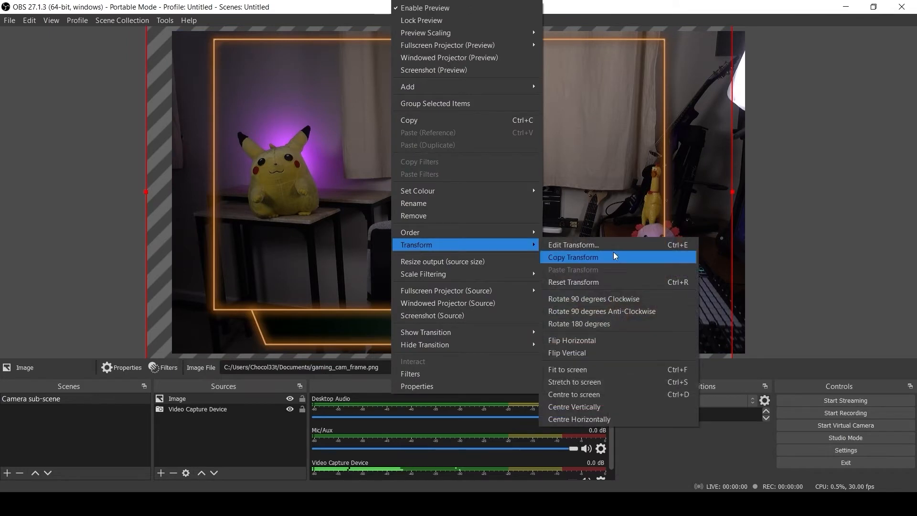
{"action": "left_click", "coordinate": [568, 420]}
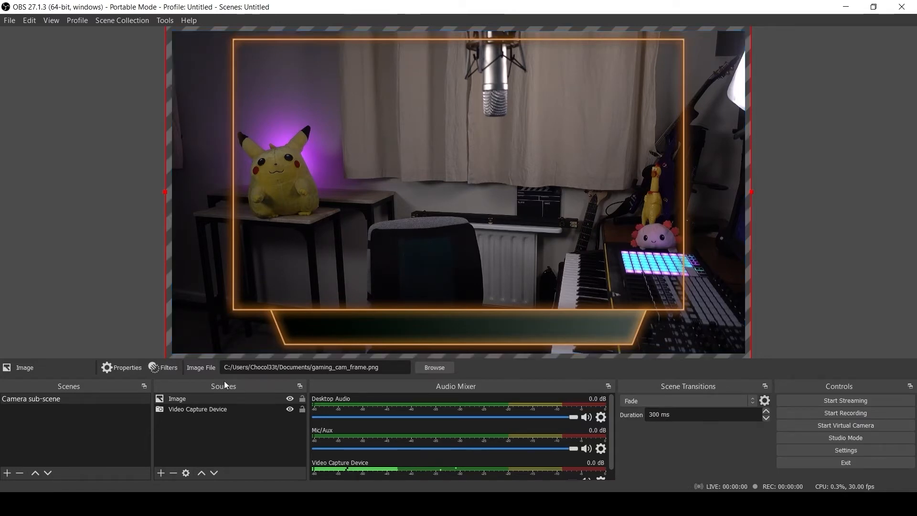
{"action": "left_click", "coordinate": [303, 399]}
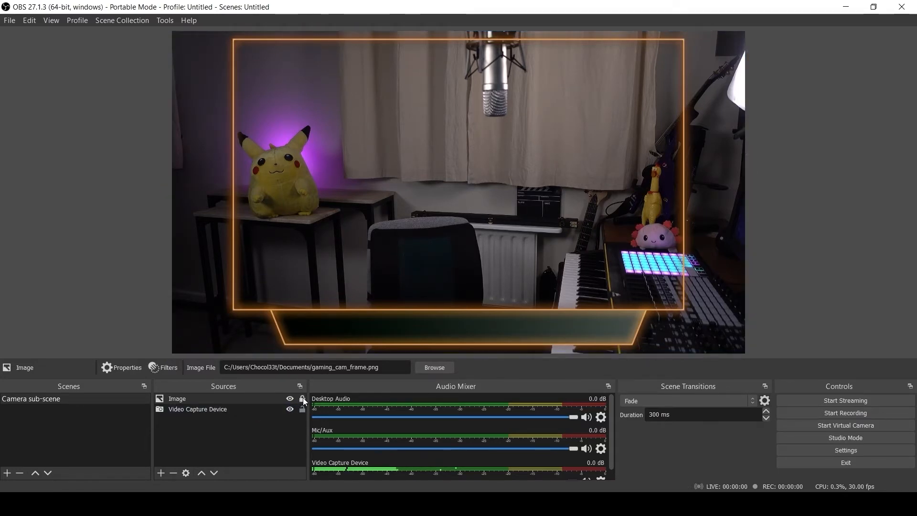
Scale and move the Video Capture Device so it spans the frame opening's full height from the opening's upper-left corner
{"action": "left_click", "coordinate": [196, 410]}
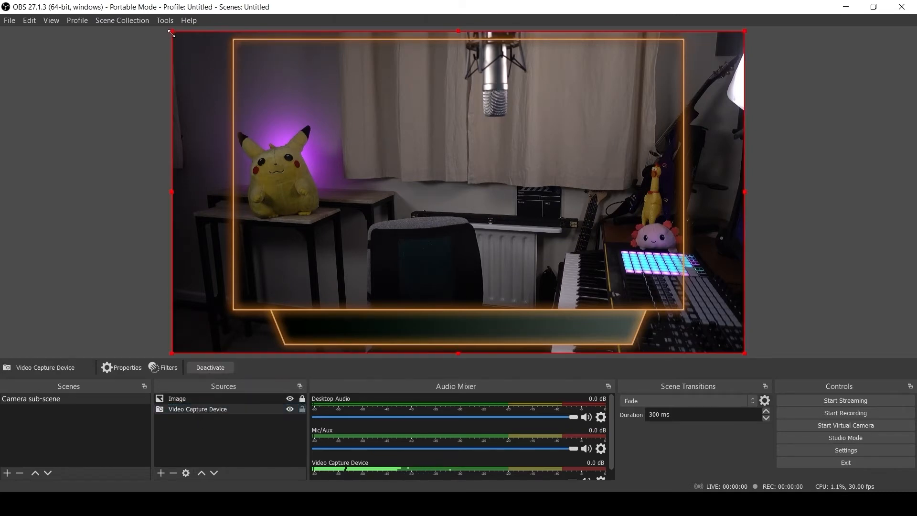
{"action": "left_click_drag", "start_coordinate": [169, 32], "coordinate": [365, 139]}
{"action": "left_click_drag", "start_coordinate": [498, 231], "coordinate": [375, 137]}
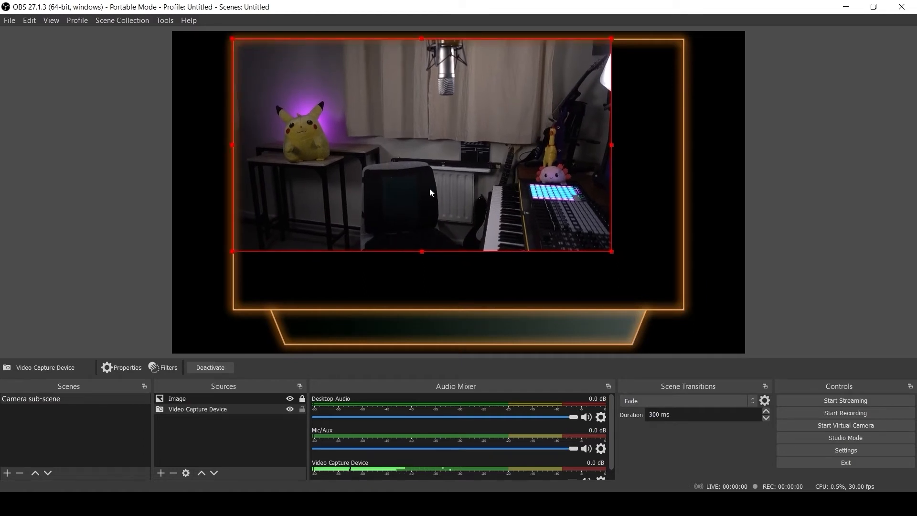
{"action": "left_click_drag", "start_coordinate": [612, 251], "coordinate": [647, 272]}
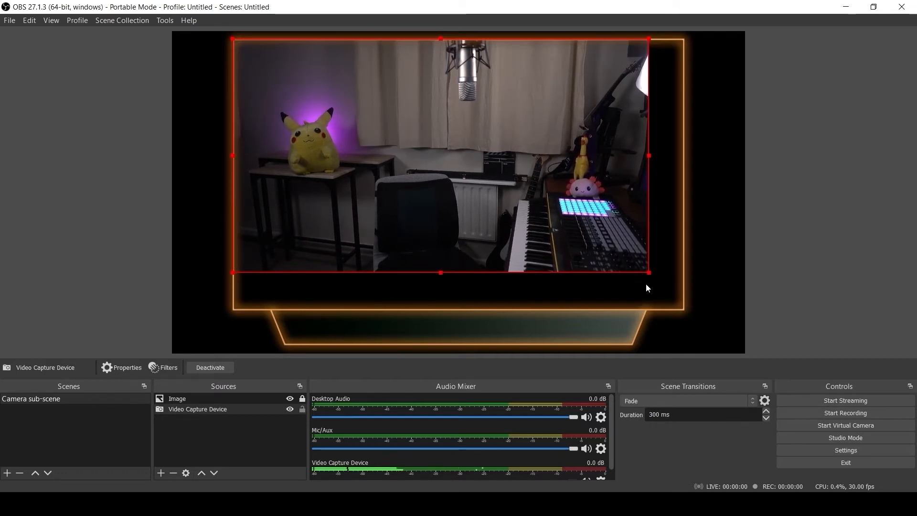
{"action": "left_click_drag", "start_coordinate": [650, 273], "coordinate": [689, 310]}
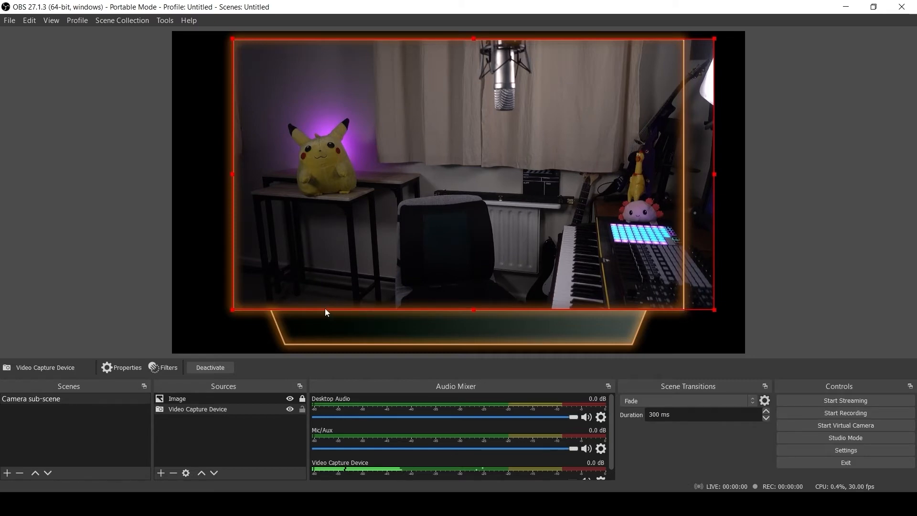
Centre the Video Capture Device horizontally on the canvas
{"action": "right_click", "coordinate": [475, 214]}
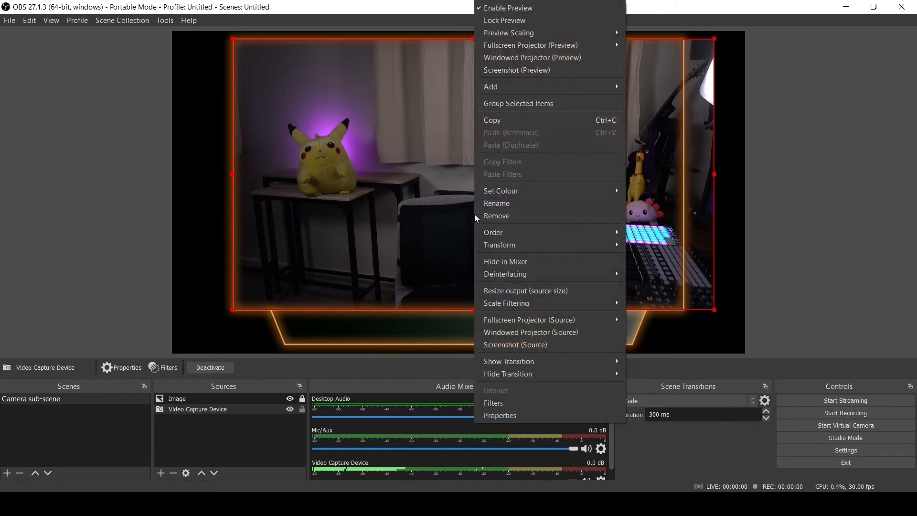
{"action": "mouse_move", "coordinate": [508, 246]}
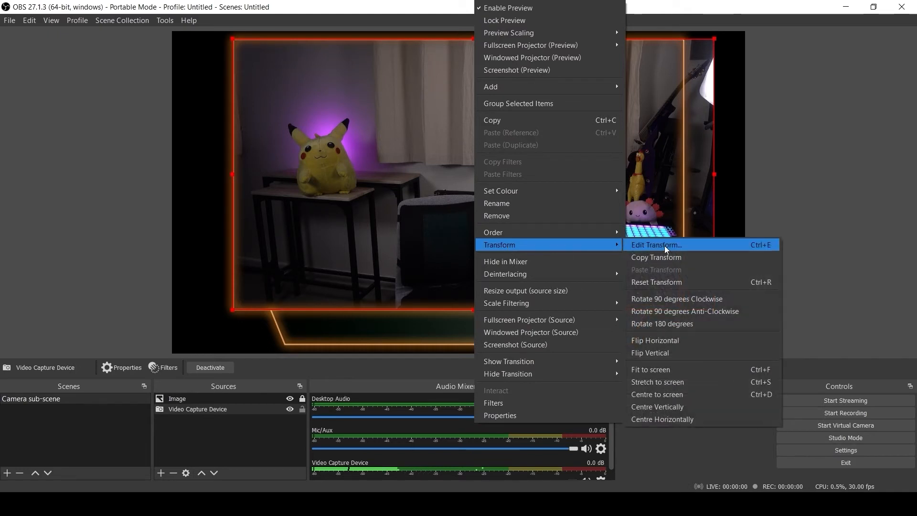
{"action": "left_click", "coordinate": [681, 417]}
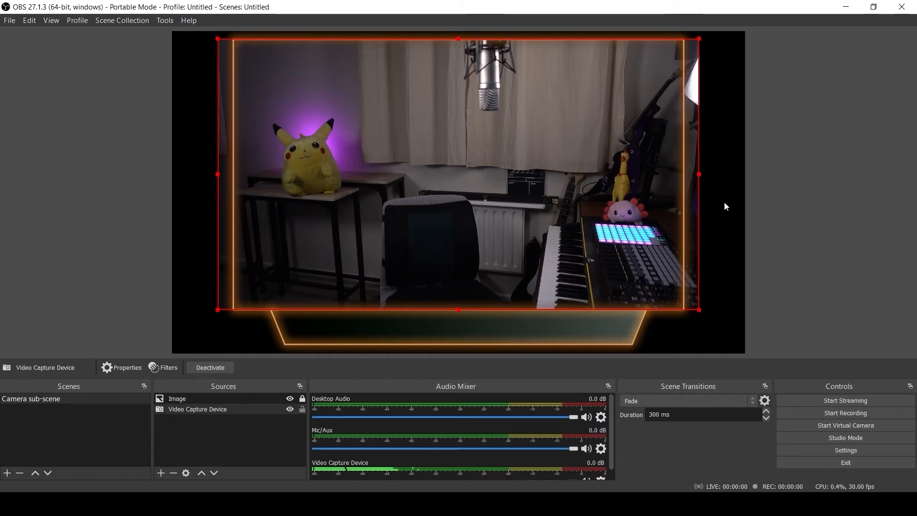
Crop both sides of the camera picture to the frame's vertical borders and lock the Video Capture Device source
{"action": "left_click_drag", "start_coordinate": [699, 174], "coordinate": [684, 173]}
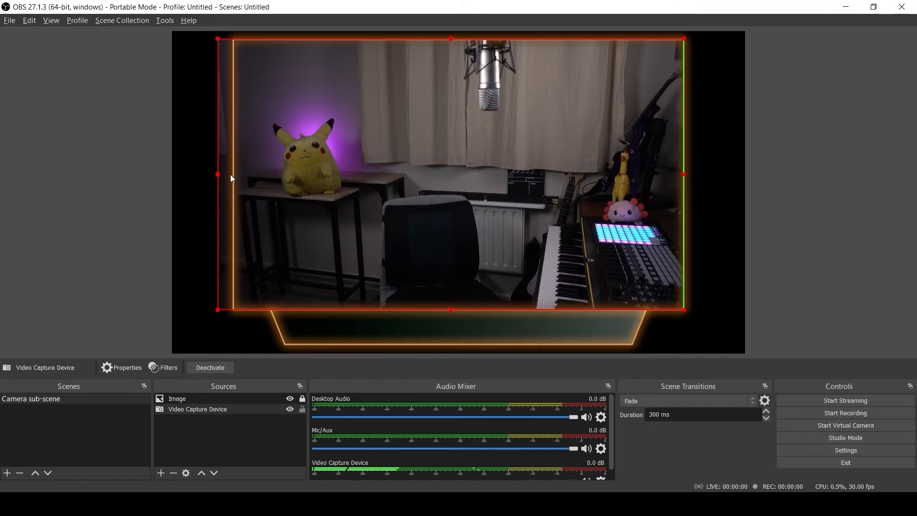
{"action": "left_click_drag", "start_coordinate": [219, 174], "coordinate": [233, 174]}
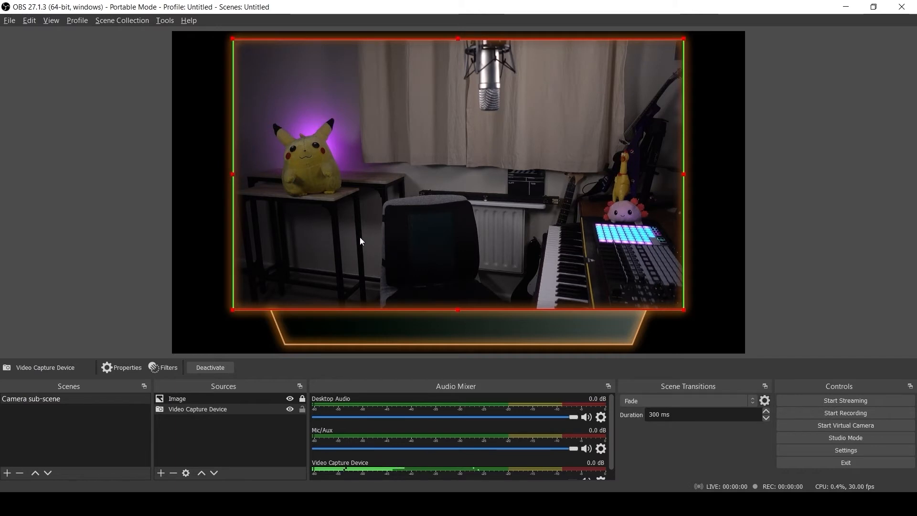
{"action": "left_click", "coordinate": [726, 248]}
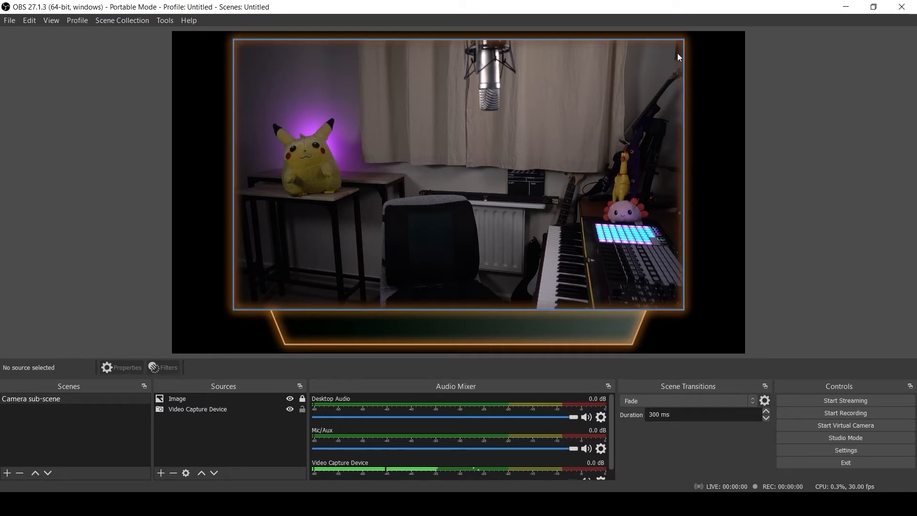
{"action": "left_click", "coordinate": [302, 409]}
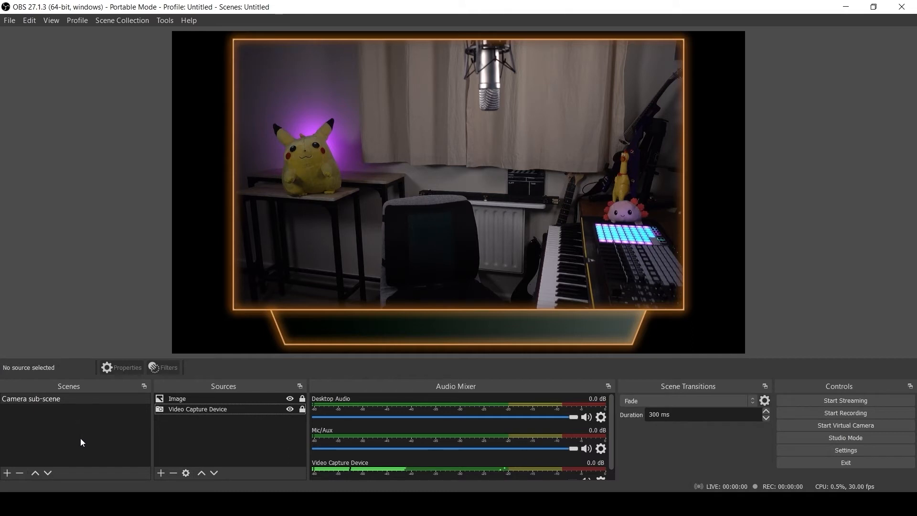
Create a new scene named "Just chatting"
{"action": "left_click", "coordinate": [8, 473]}
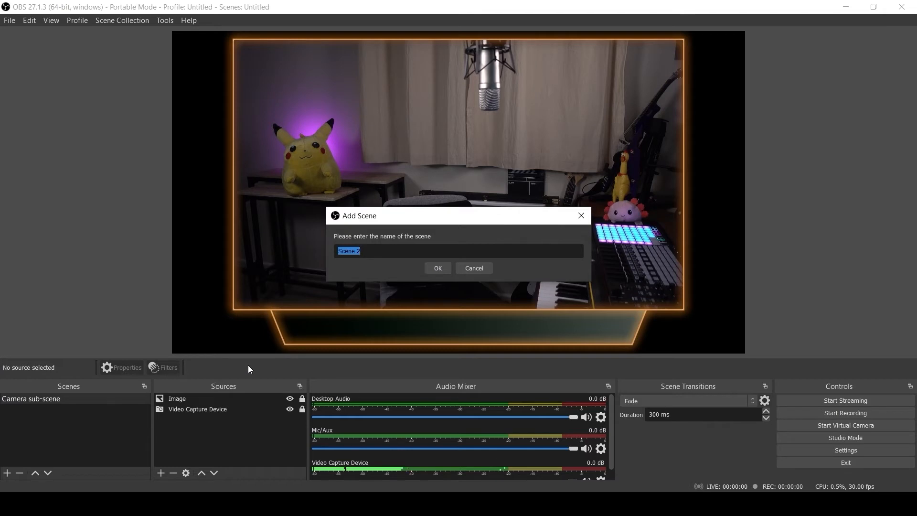
{"action": "type", "text": "Just chatting"}
{"action": "left_click", "coordinate": [438, 268]}
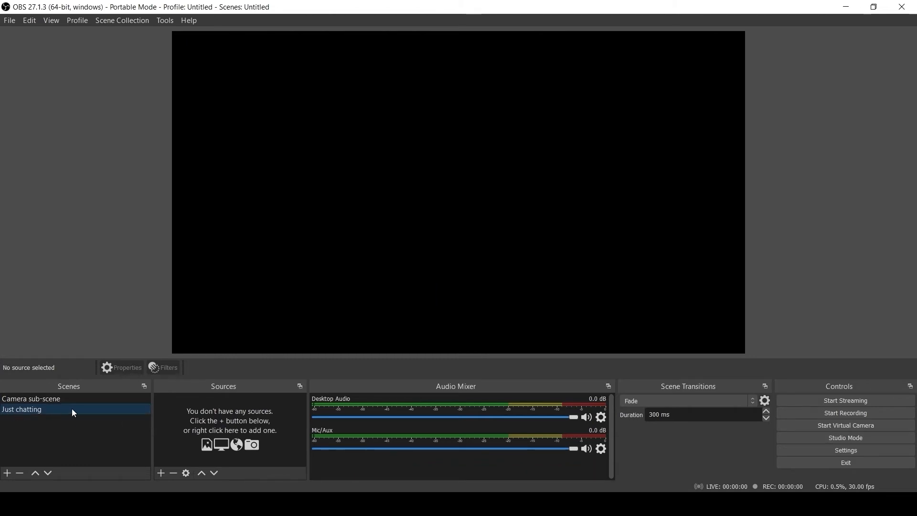
Add the existing Camera sub-scene as a Scene source in Just chatting and lock it
{"action": "left_click", "coordinate": [162, 473]}
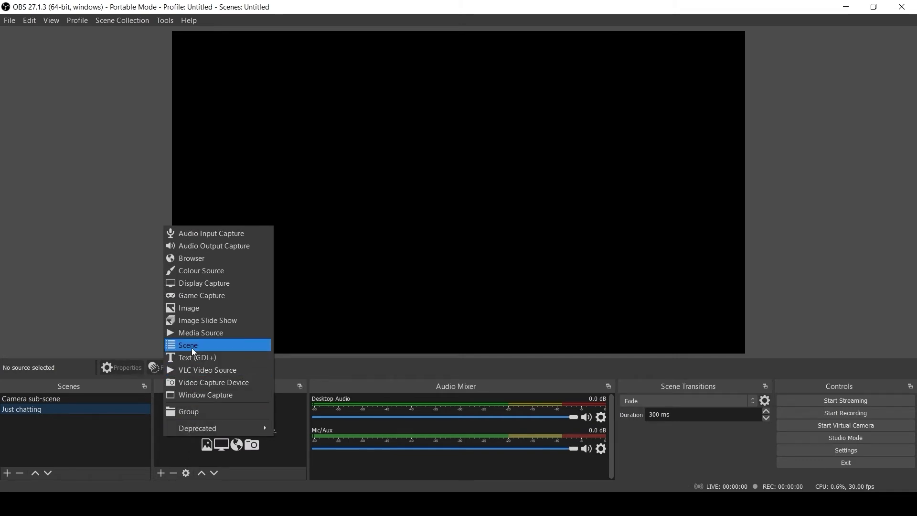
{"action": "left_click", "coordinate": [76, 425]}
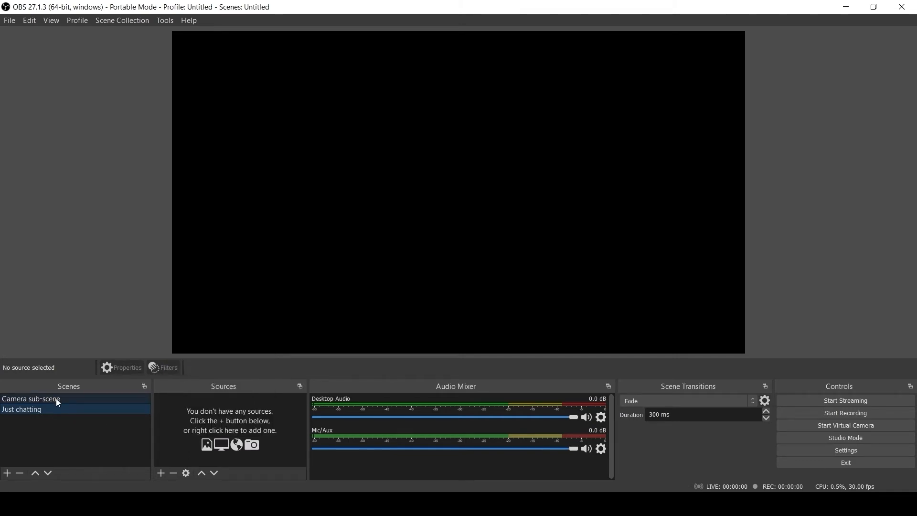
{"action": "left_click", "coordinate": [165, 469]}
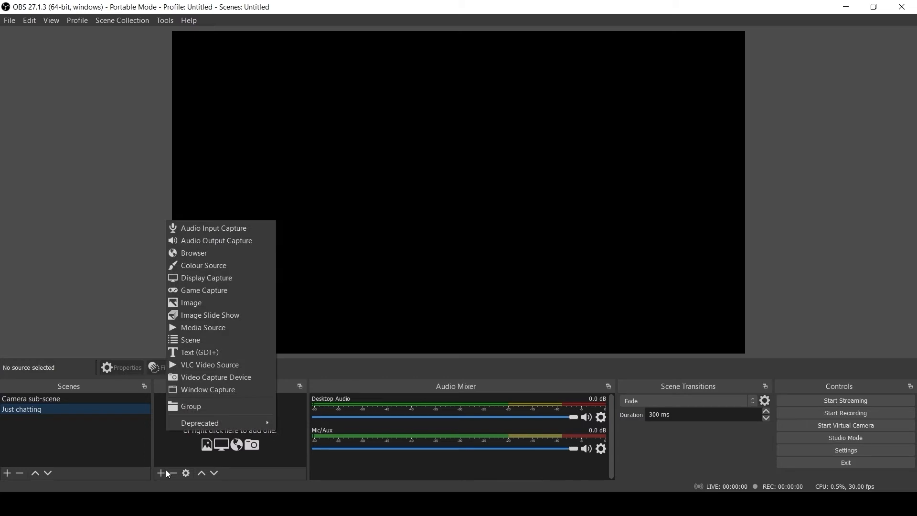
{"action": "left_click", "coordinate": [197, 340]}
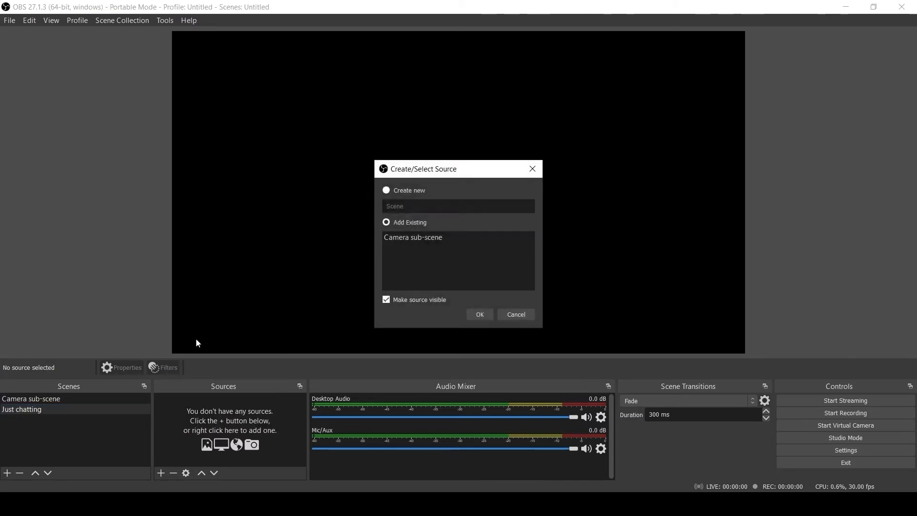
{"action": "left_click", "coordinate": [403, 239]}
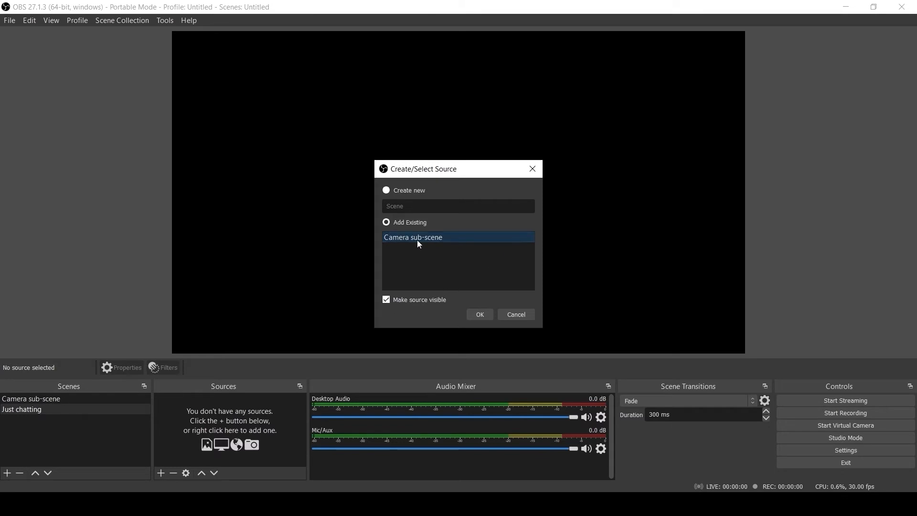
{"action": "left_click", "coordinate": [480, 314]}
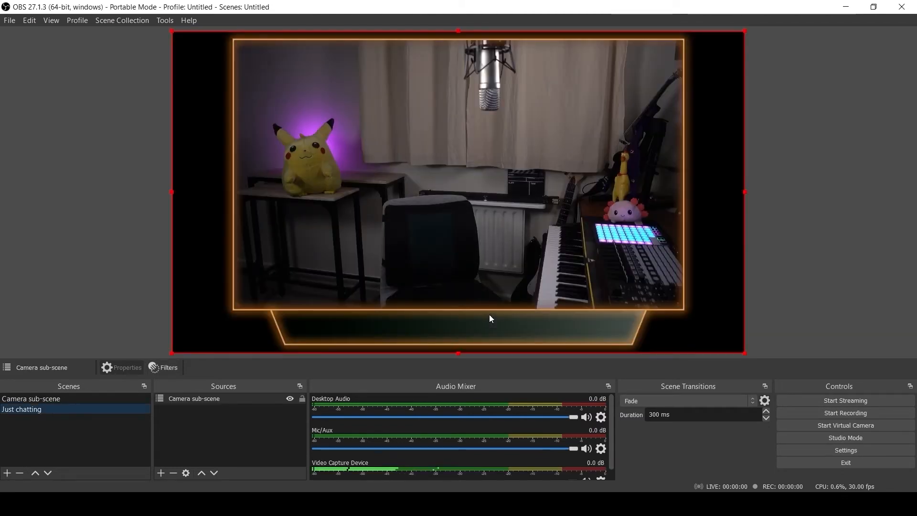
{"action": "left_click", "coordinate": [303, 398]}
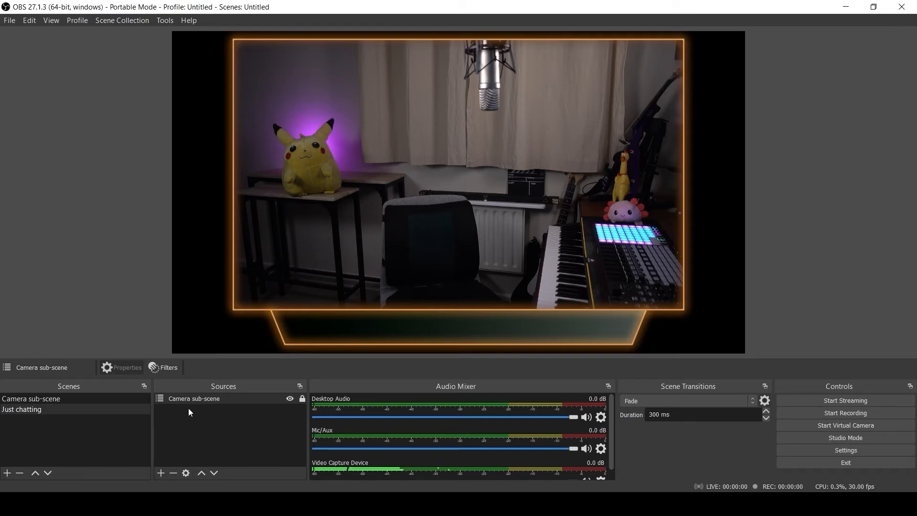
Create a new scene named "Gaming live"
{"action": "right_click", "coordinate": [79, 428]}
{"action": "left_click", "coordinate": [91, 433]}
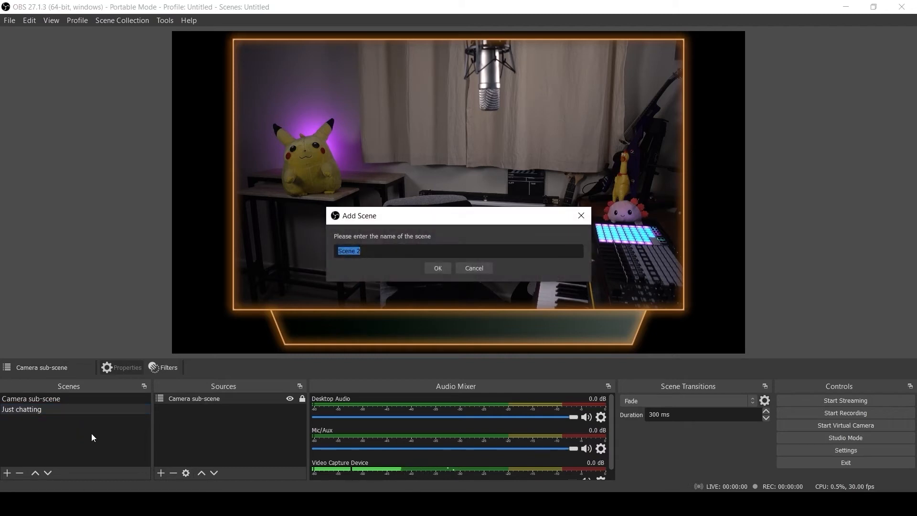
{"action": "type", "text": "Gaming "}
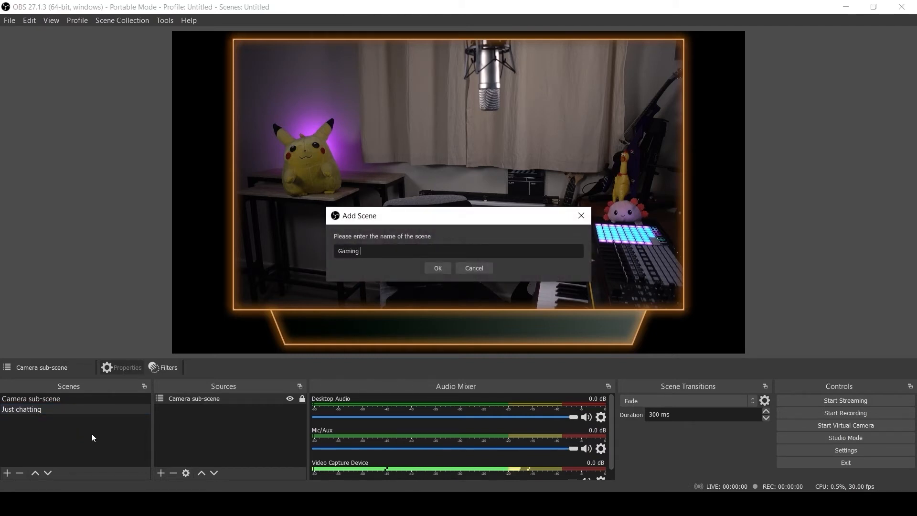
{"action": "type", "text": "live"}
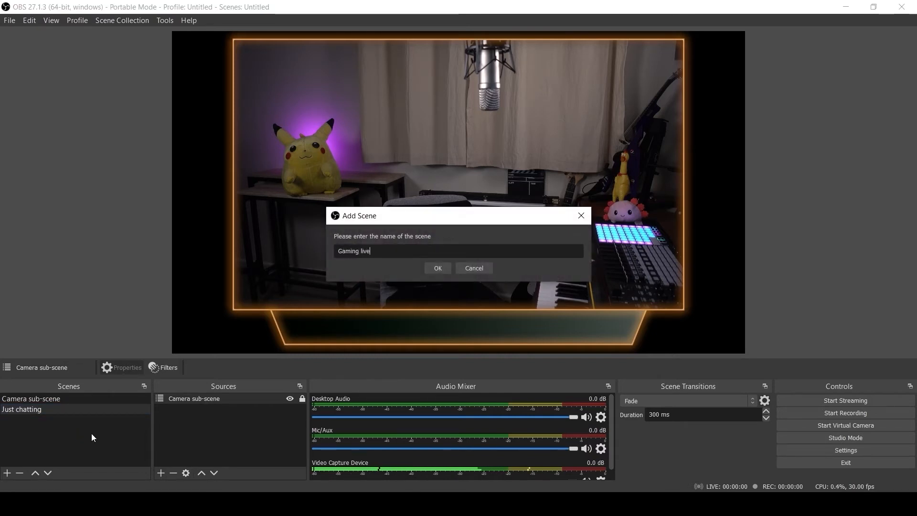
{"action": "left_click", "coordinate": [438, 270]}
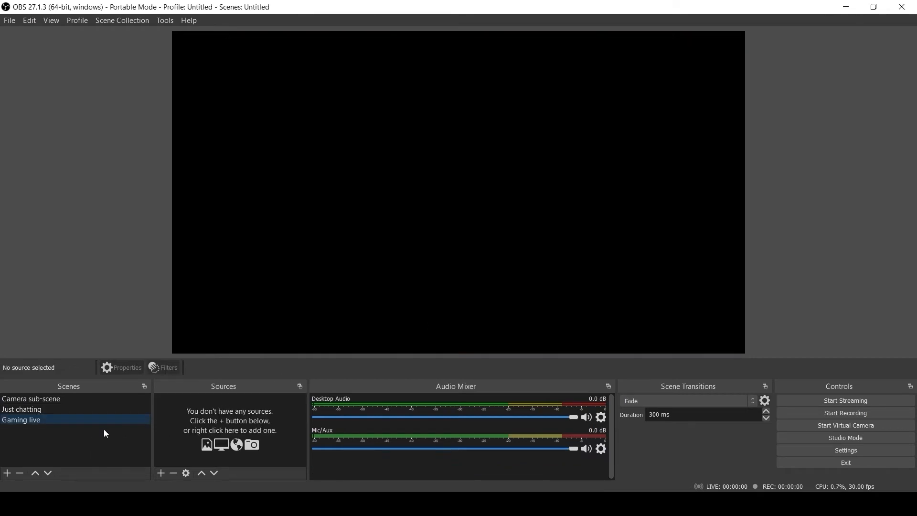
Add the existing Camera sub-scene as a Scene source in Gaming live
{"action": "left_click", "coordinate": [161, 474]}
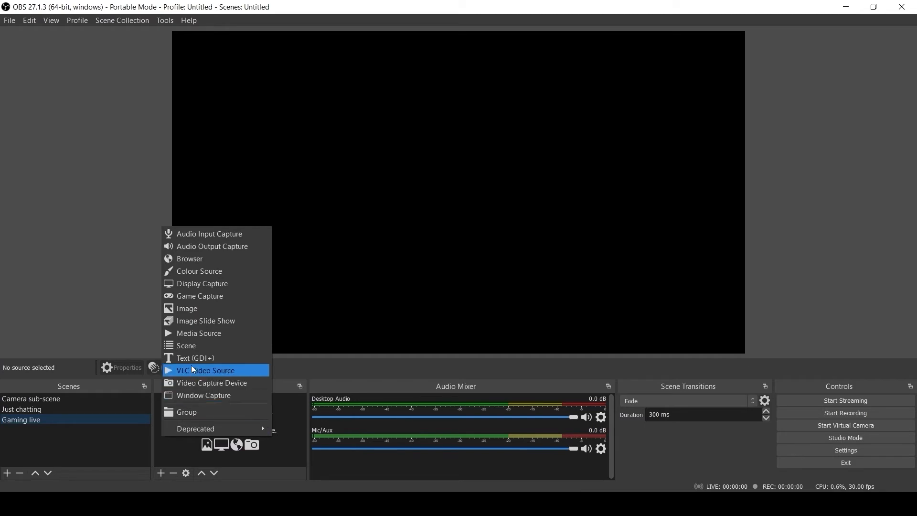
{"action": "left_click", "coordinate": [191, 347]}
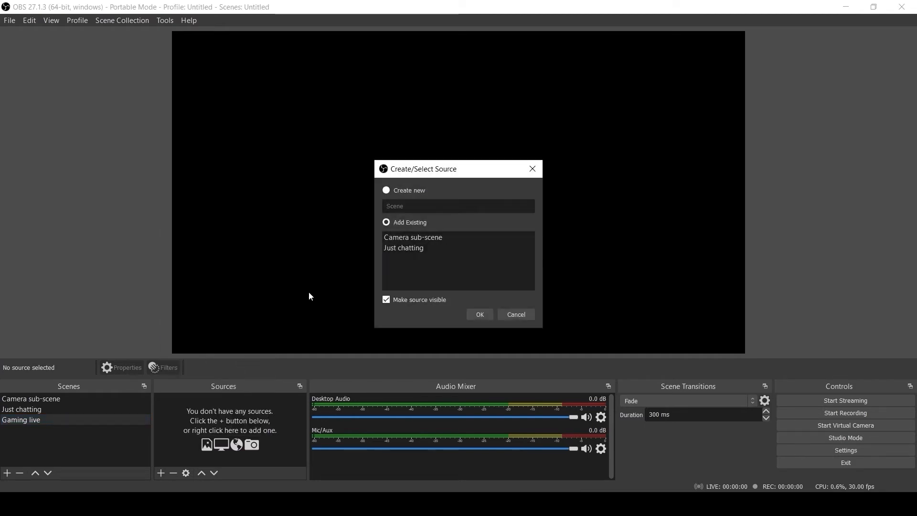
{"action": "left_click", "coordinate": [401, 239]}
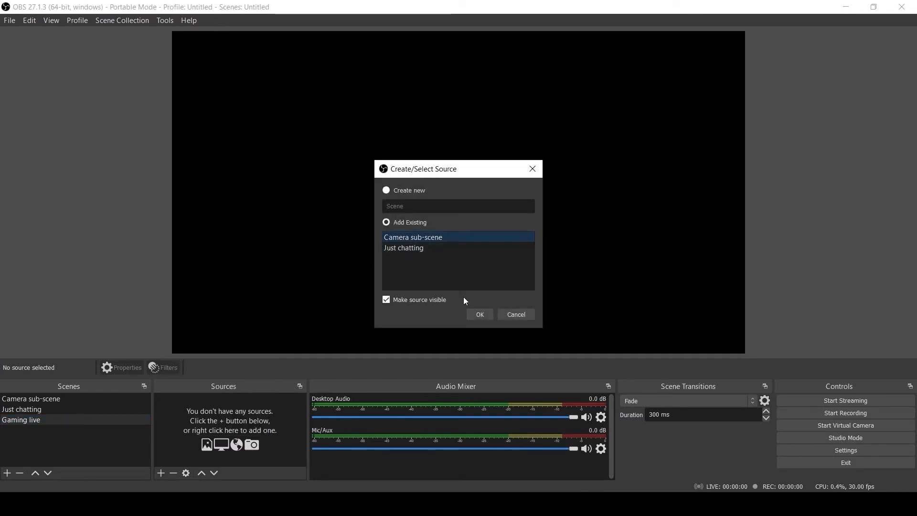
{"action": "left_click", "coordinate": [487, 317]}
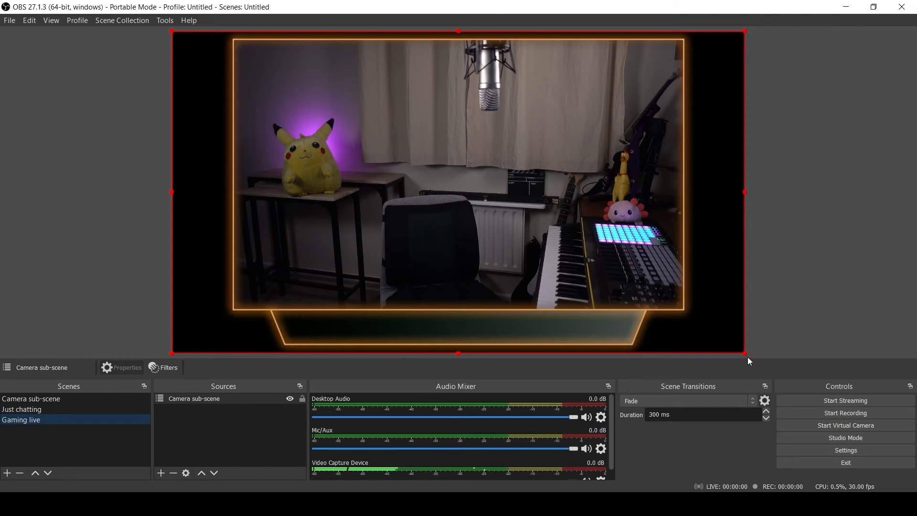
Scale the nested Camera sub-scene to about a quarter of the canvas width, place its frame at the canvas's left edge and lock it
{"action": "left_click_drag", "start_coordinate": [748, 357], "coordinate": [241, 114]}
{"action": "left_click_drag", "start_coordinate": [262, 61], "coordinate": [251, 168]}
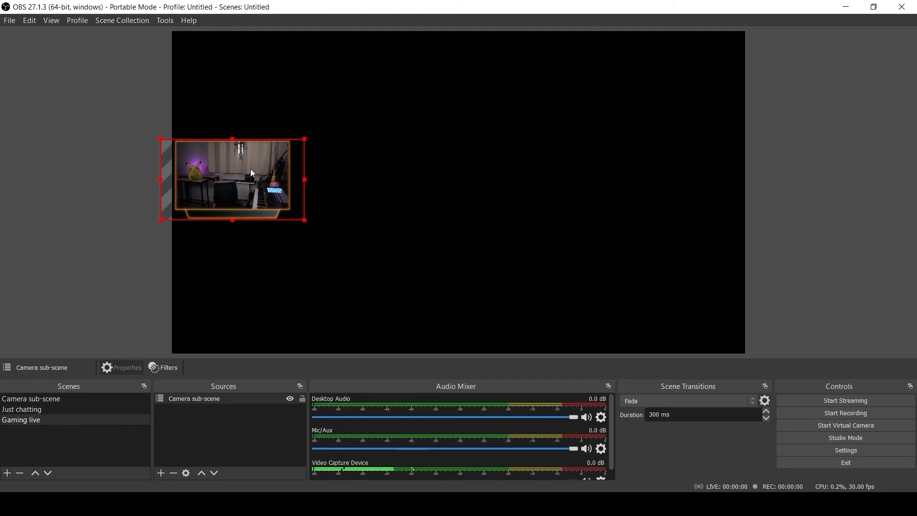
{"action": "left_click", "coordinate": [404, 203]}
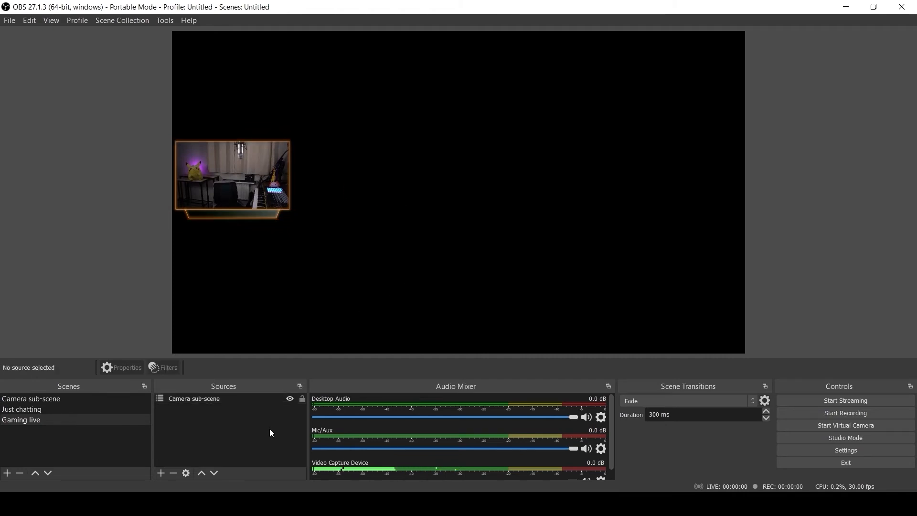
{"action": "left_click", "coordinate": [302, 399]}
Reorder the scene list so Camera sub-scene comes last, below Just chatting and Gaming live, and switch to Gaming live
{"action": "left_click", "coordinate": [33, 412]}
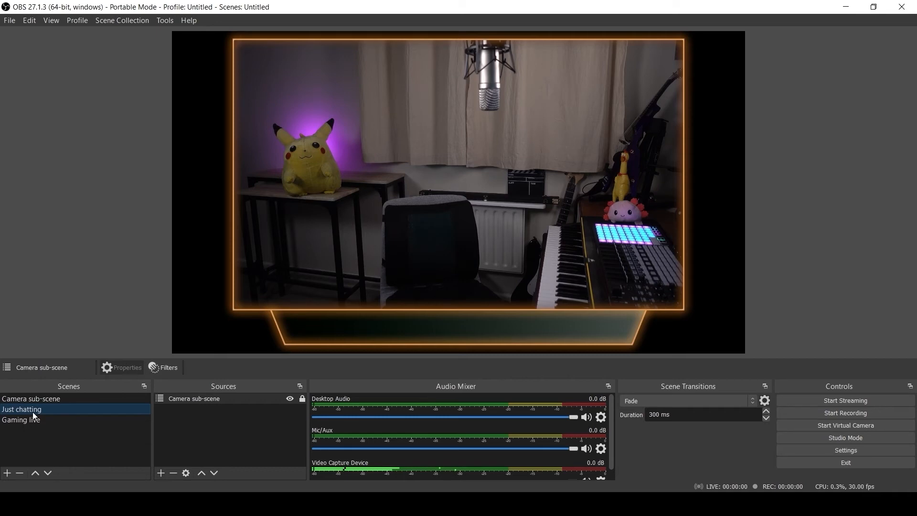
{"action": "left_click", "coordinate": [40, 400]}
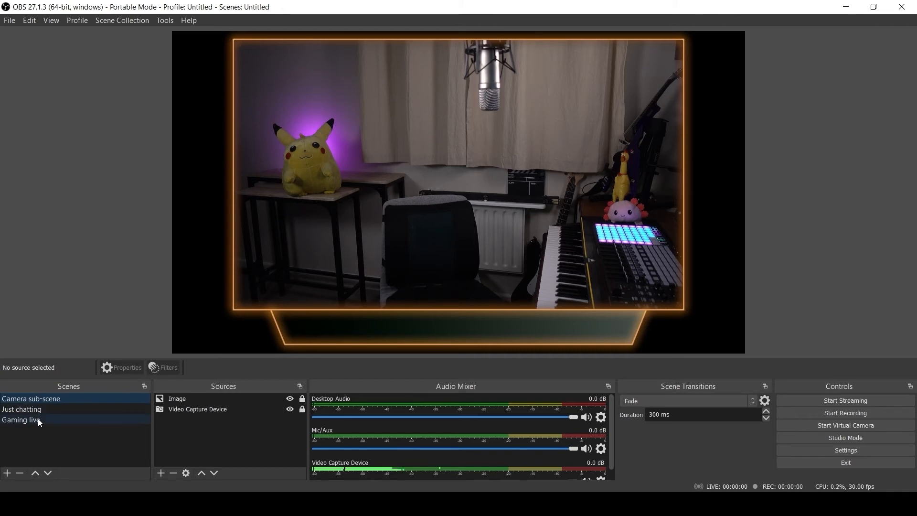
{"action": "left_click", "coordinate": [39, 411]}
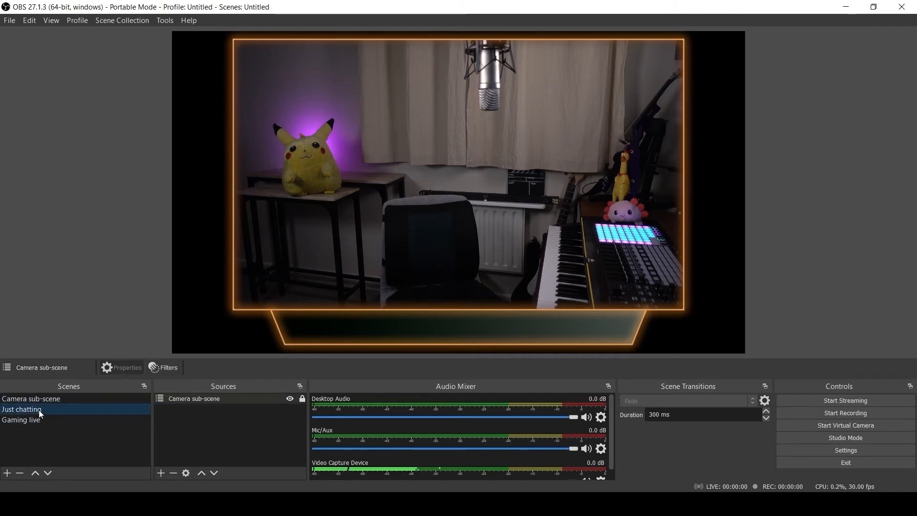
{"action": "left_click_drag", "start_coordinate": [39, 410], "coordinate": [61, 437]}
{"action": "left_click", "coordinate": [27, 421]}
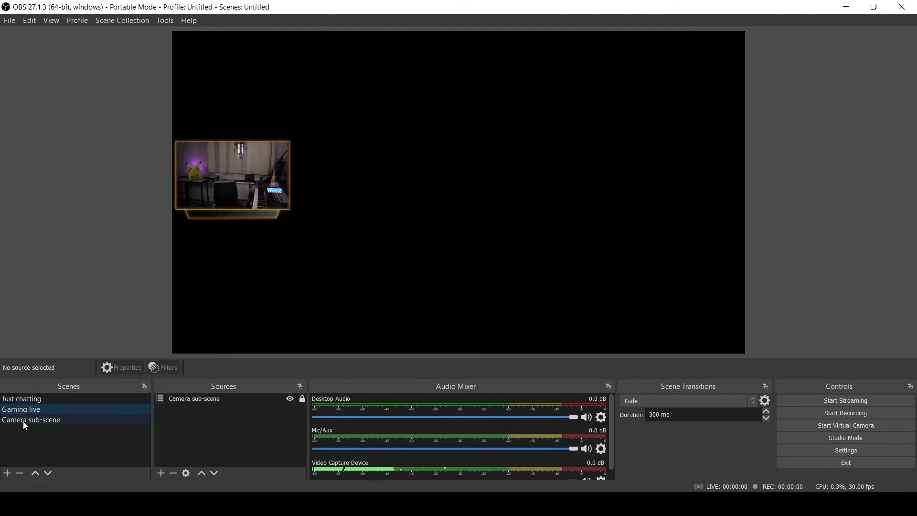
Create a divider scene named "----------Sub scenes-------------" and place it directly above Camera sub-scene
{"action": "right_click", "coordinate": [46, 441]}
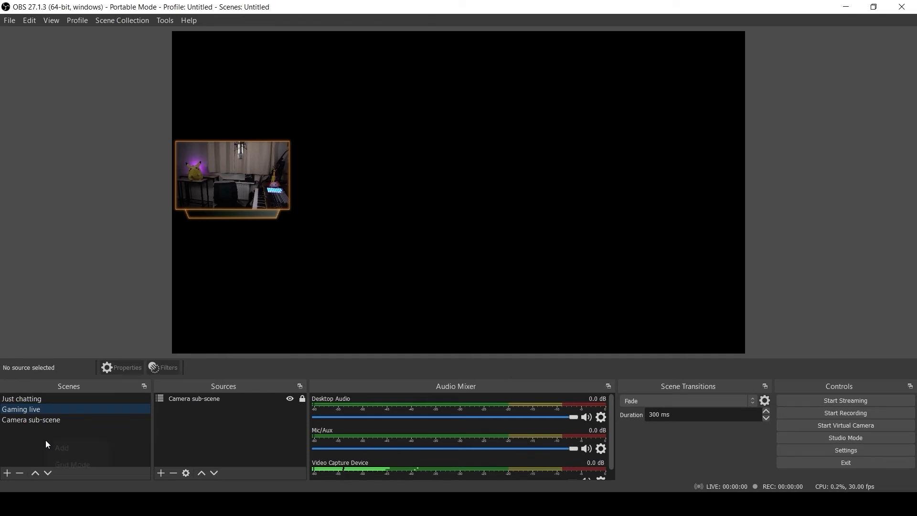
{"action": "left_click", "coordinate": [76, 448]}
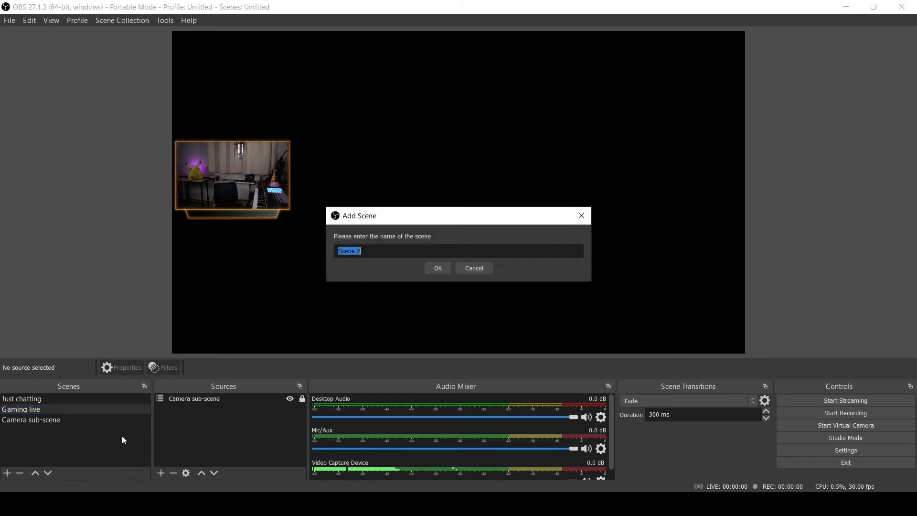
{"action": "type", "text": "----------Sub sce"}
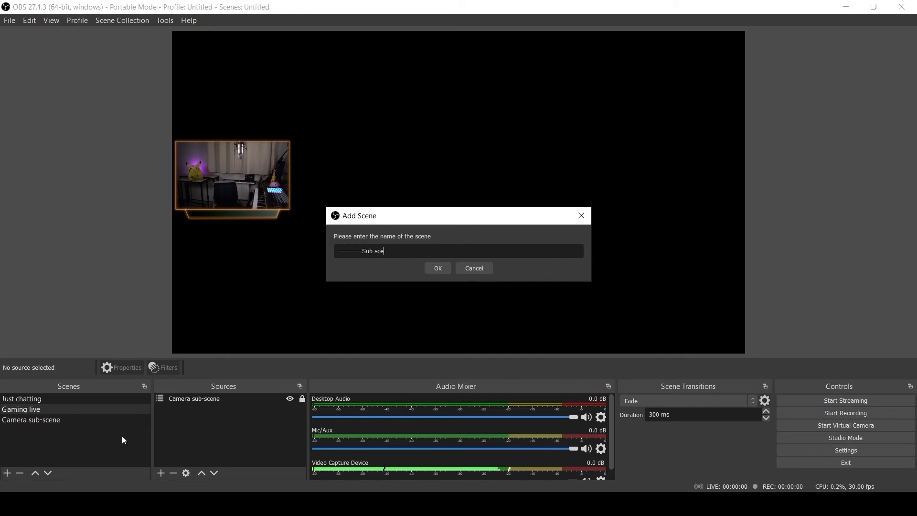
{"action": "type", "text": "nes-------------"}
{"action": "left_click", "coordinate": [446, 269]}
{"action": "left_click_drag", "start_coordinate": [51, 431], "coordinate": [52, 419]}
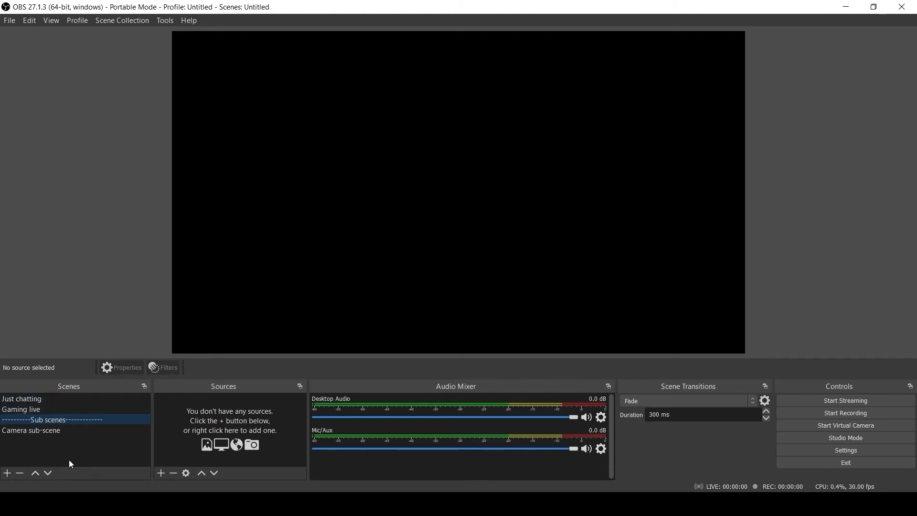
Create a divider scene named "-------------Live scenes--------------" and move it above Just chatting at the start of the scene list
{"action": "right_click", "coordinate": [79, 450]}
{"action": "left_click", "coordinate": [115, 451]}
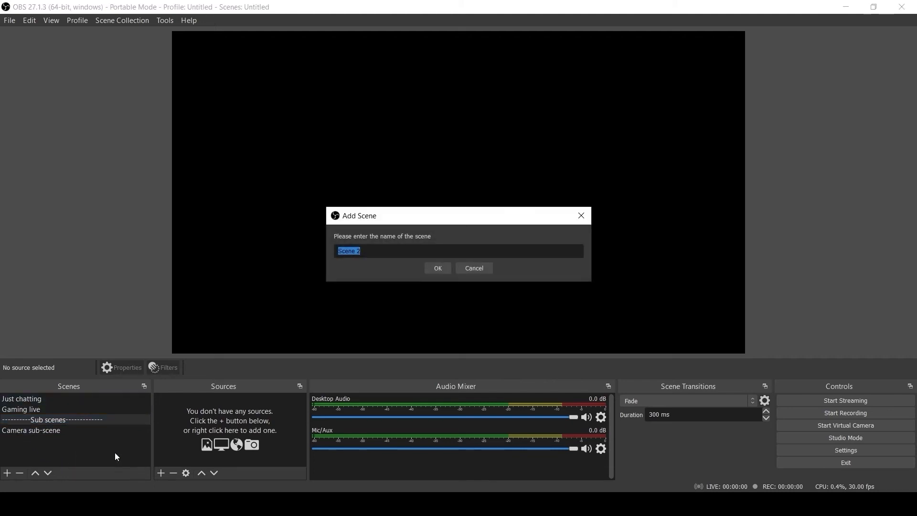
{"action": "type", "text": "Live scenes--------------"}
{"action": "key", "text": "Home"}
{"action": "type", "text": "-------------"}
{"action": "left_click", "coordinate": [432, 269]}
{"action": "left_click_drag", "start_coordinate": [62, 440], "coordinate": [64, 395]}
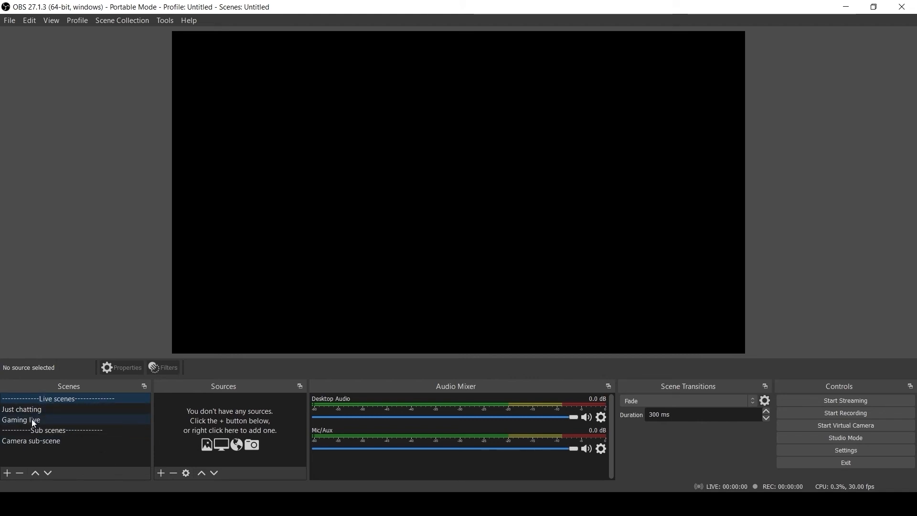
Replace the image file of the Image source in Camera sub-scene with gaming_cam_frame_purple.png
{"action": "left_click", "coordinate": [99, 441]}
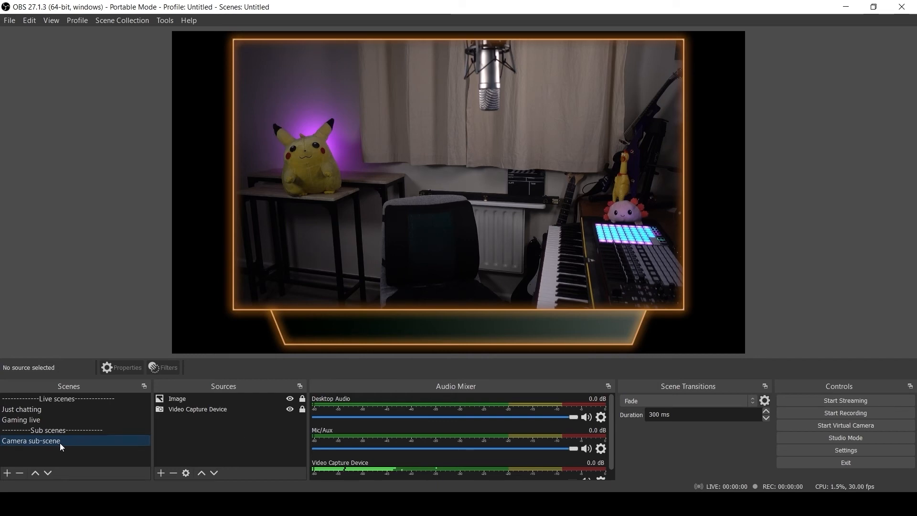
{"action": "double_click", "coordinate": [186, 399]}
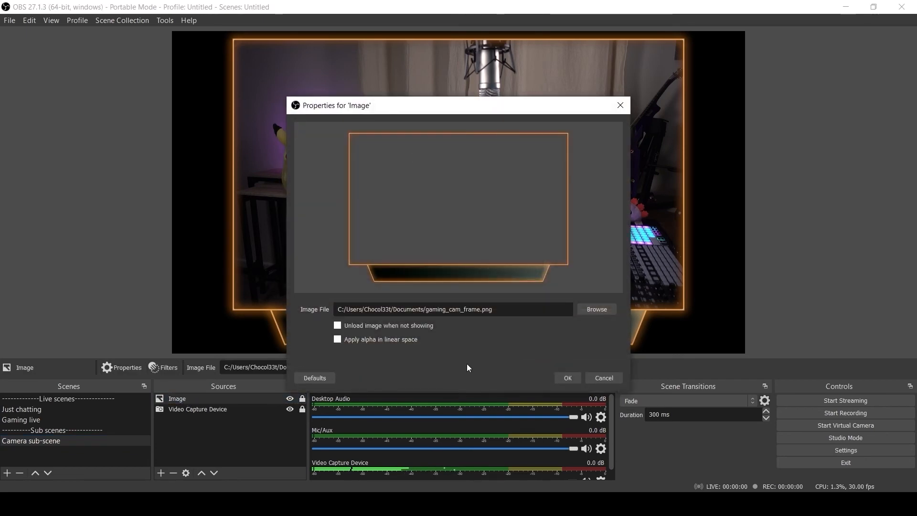
{"action": "left_click", "coordinate": [597, 310]}
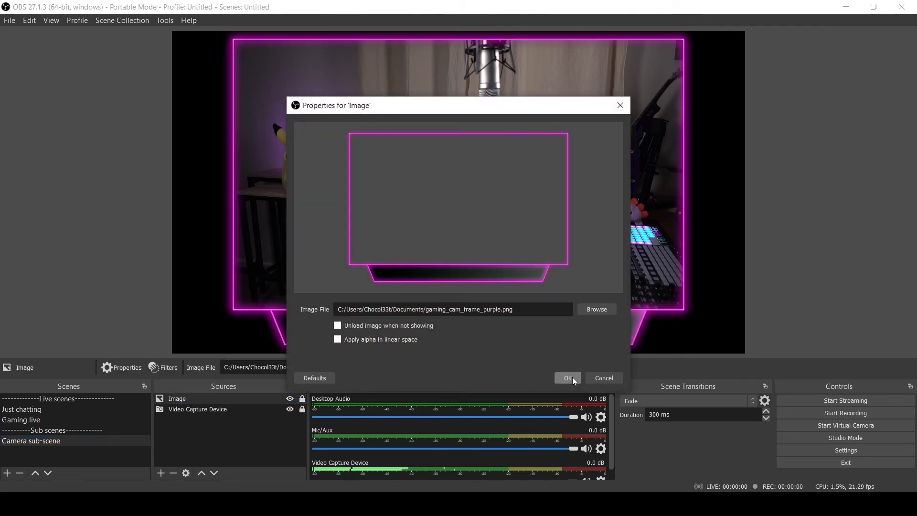
{"action": "left_click", "coordinate": [569, 377]}
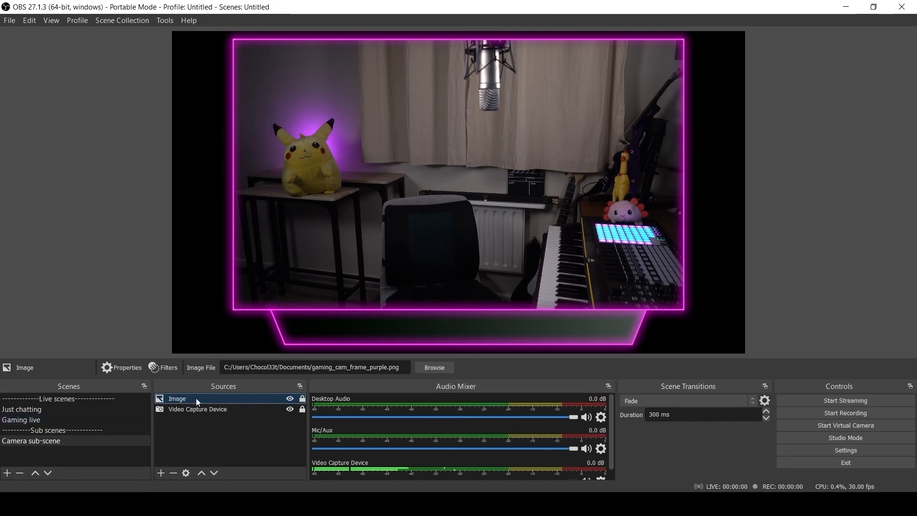
Check the camera frame in the Gaming live and Just chatting scenes, then return to Camera sub-scene
{"action": "left_click", "coordinate": [43, 417]}
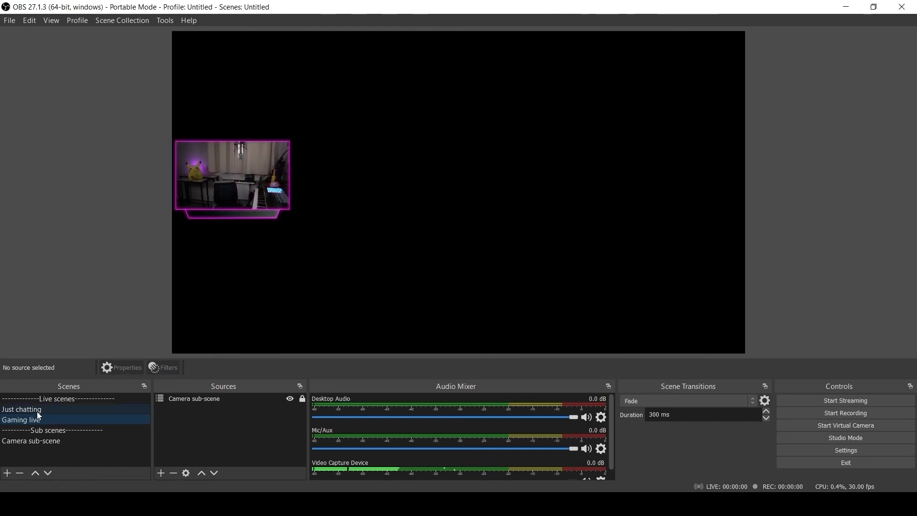
{"action": "left_click", "coordinate": [37, 411]}
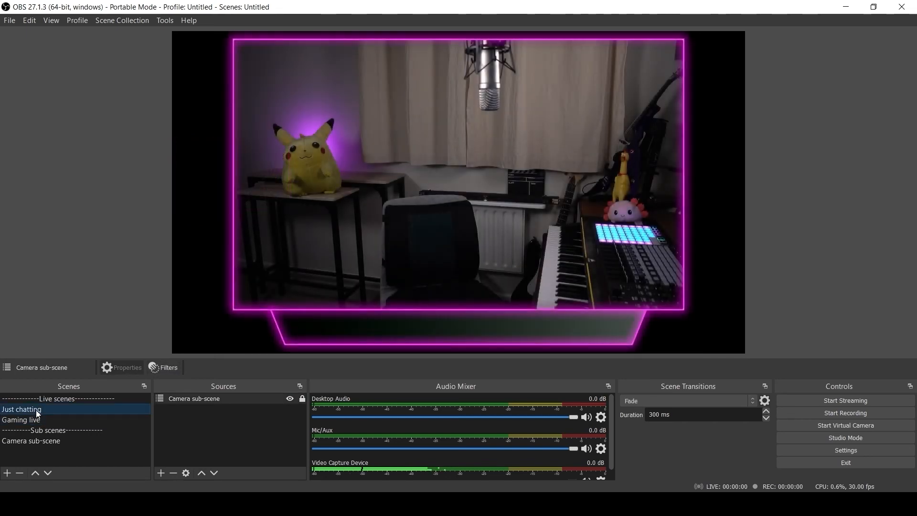
{"action": "left_click", "coordinate": [61, 441]}
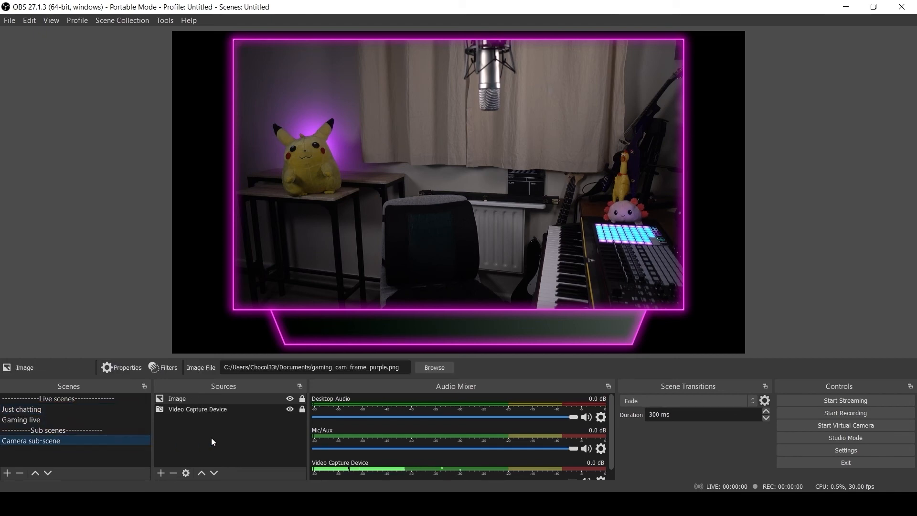